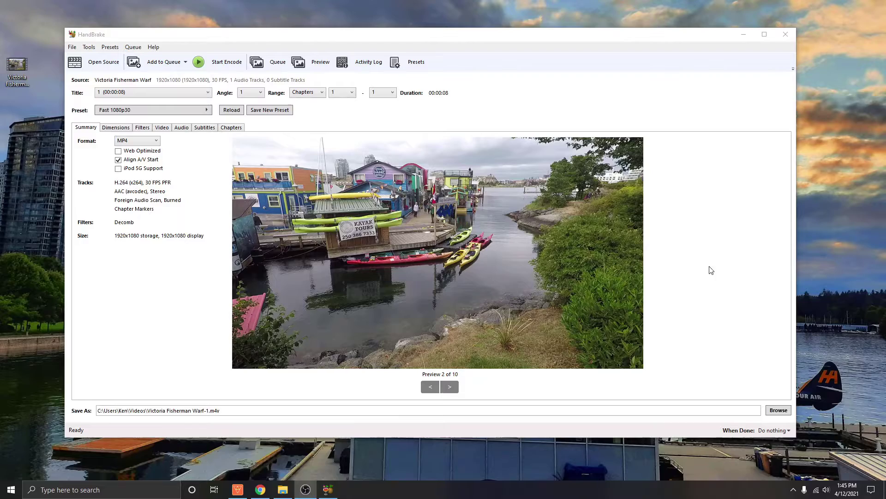
Step: Show HandBrake's General presets in the Preset list, then close HandBrake
click(201, 112)
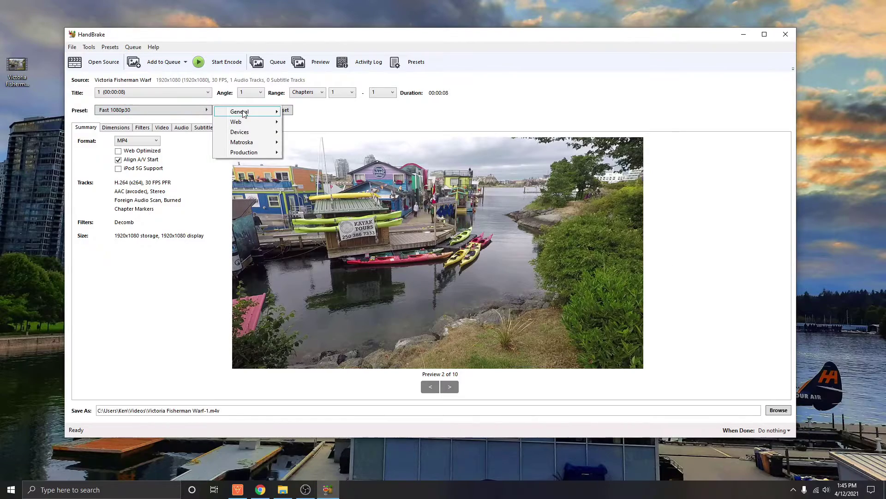
mouse_move(244, 114)
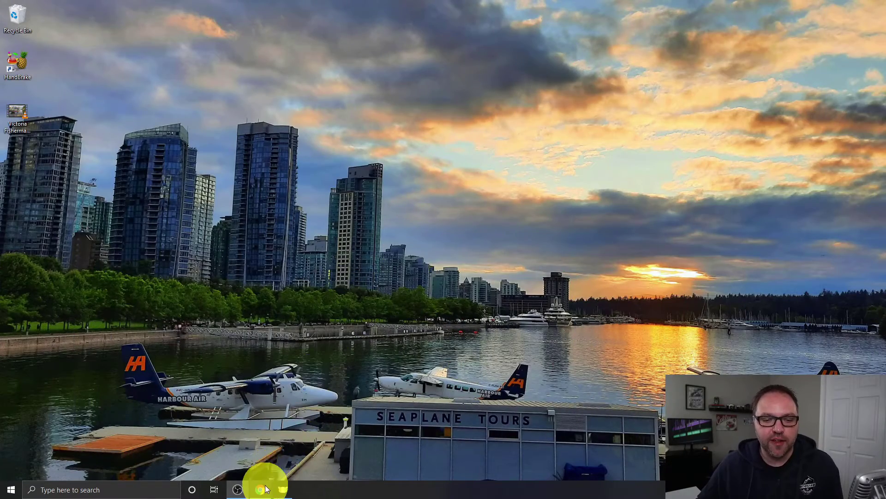
Step: Bring up Chrome, go to the handbrake.fr Downloads page, then minimize the browser
click(265, 488)
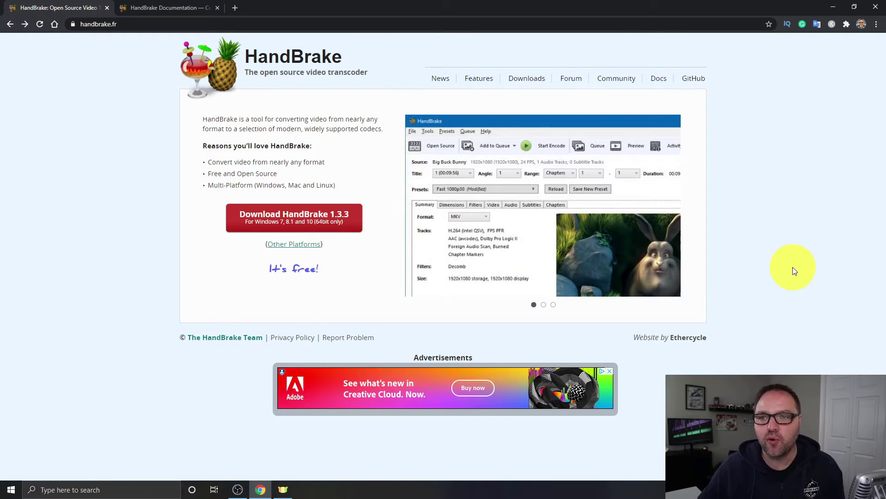
click(533, 85)
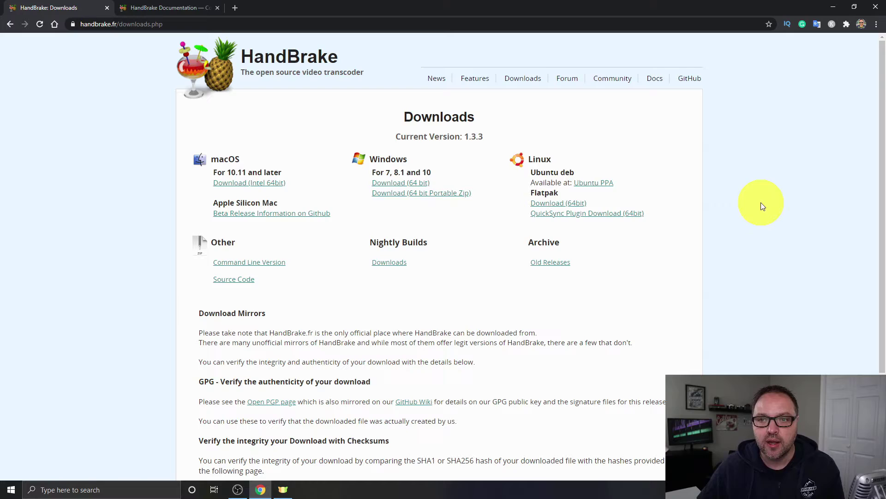
click(837, 5)
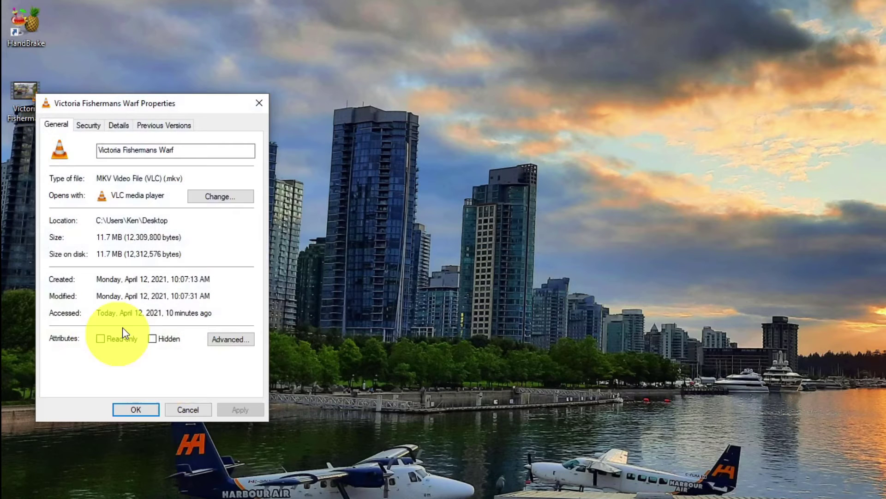
Step: Check the Victoria Fishermans Warf MKV's details (11.7 MB), then play it in VLC
click(119, 126)
scroll(193, 228, down, 8)
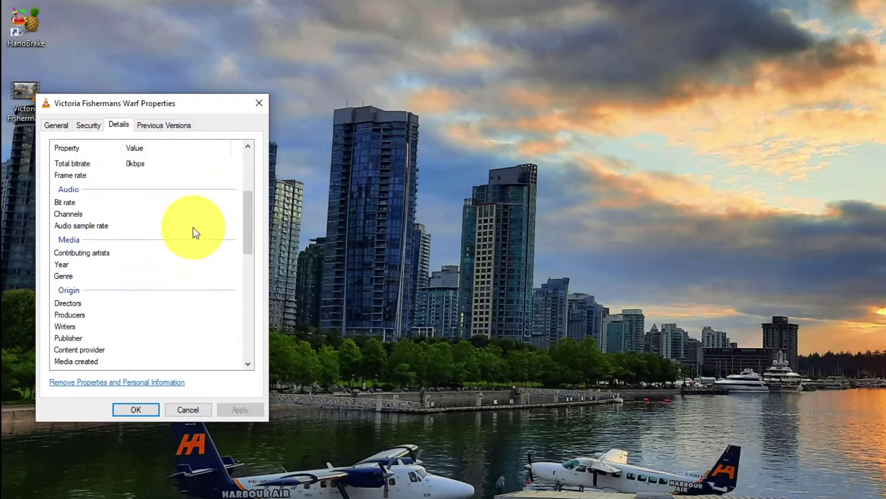
scroll(194, 229, down, 5)
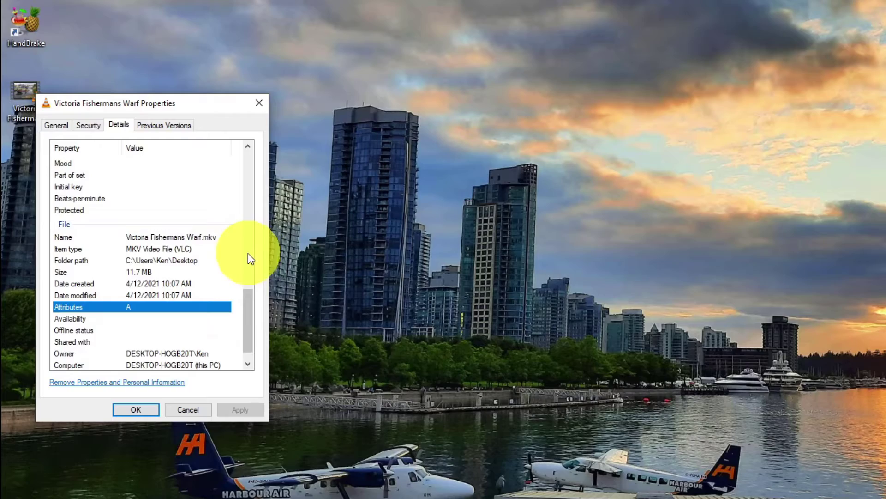
click(253, 109)
double_click(23, 99)
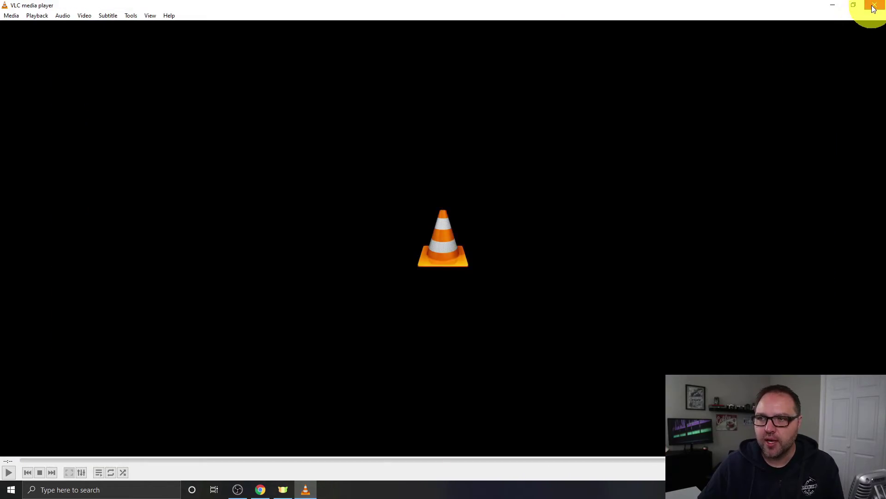
Step: Close VLC and drag the Victoria Fishermans Warf video into HandBrake as the source
click(869, 4)
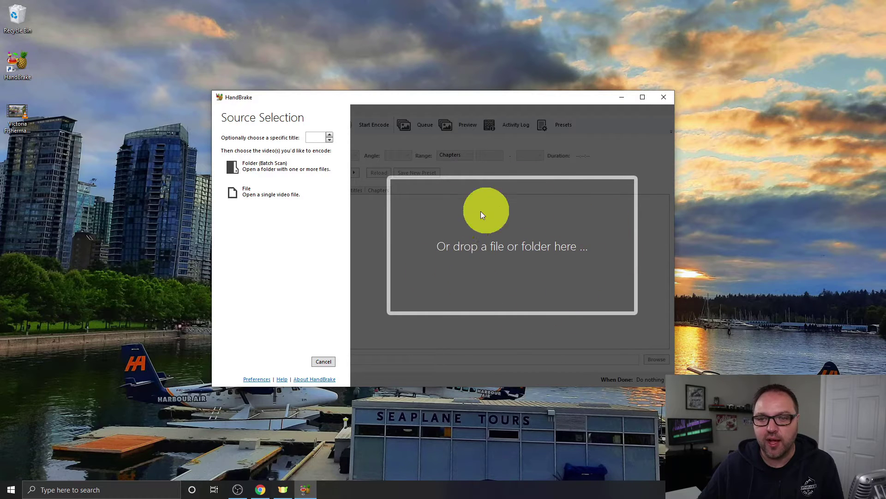
click(259, 193)
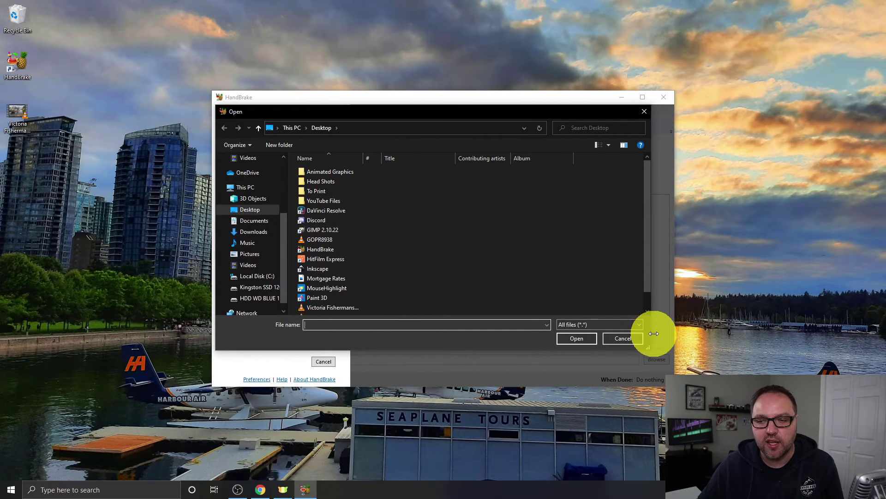
click(623, 339)
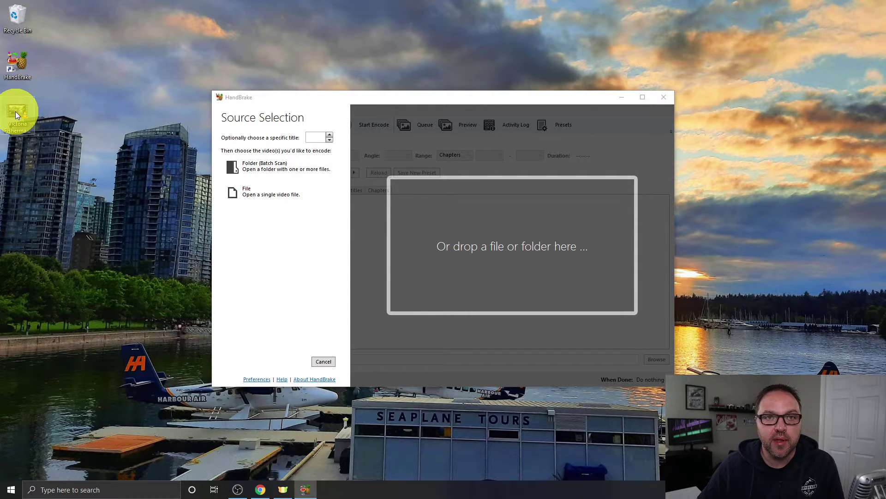
drag(15, 112, 510, 235)
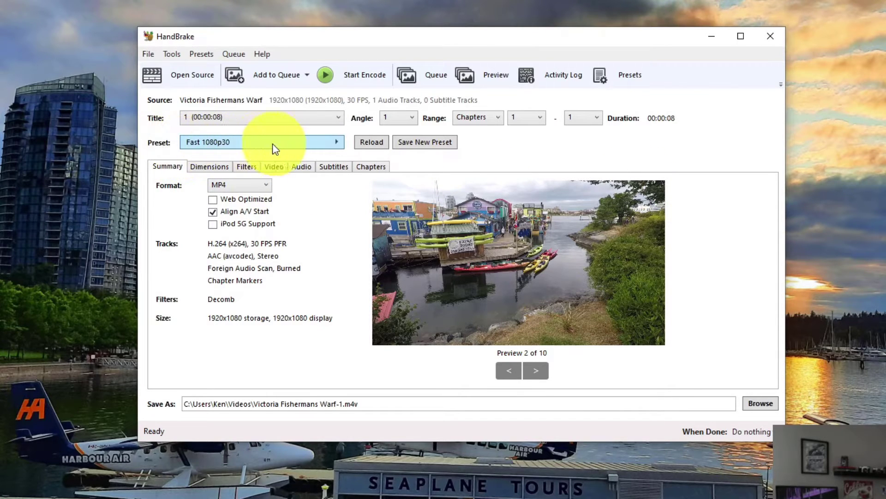
Step: Browse the Web and Devices preset categories, then pick General > Very Fast 1080p30
click(322, 142)
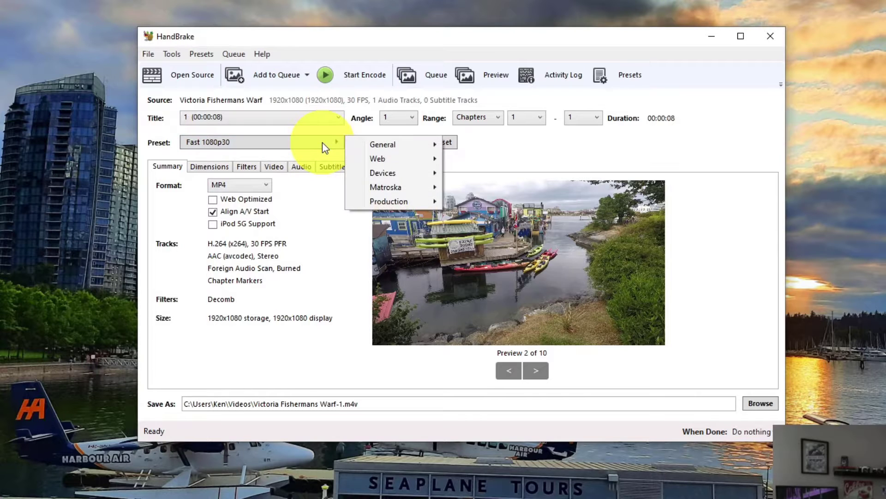
click(322, 142)
click(322, 142)
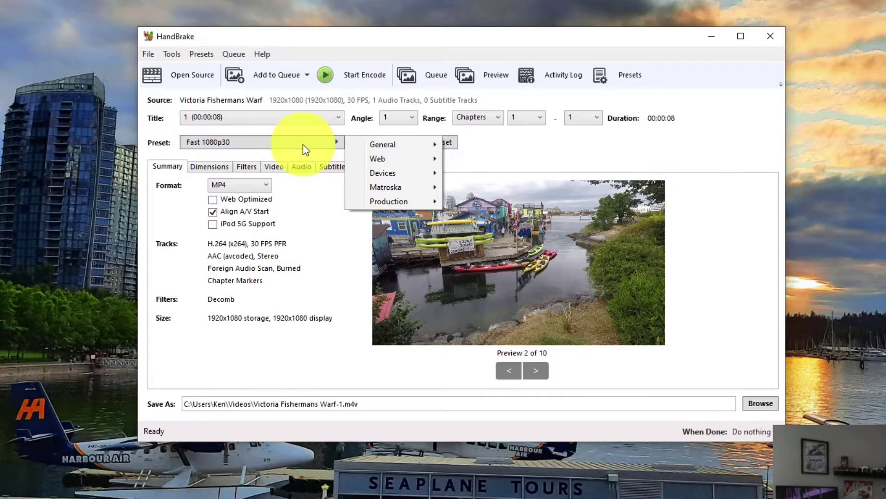
click(629, 73)
click(643, 74)
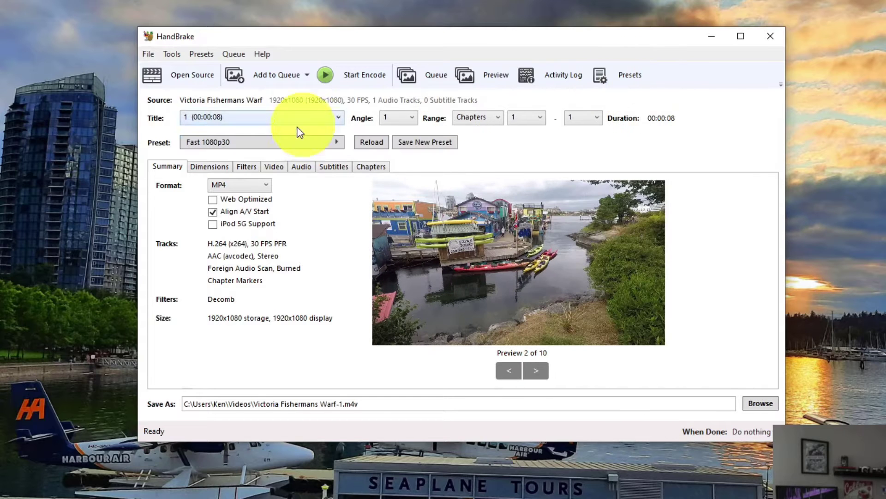
click(331, 147)
mouse_move(407, 147)
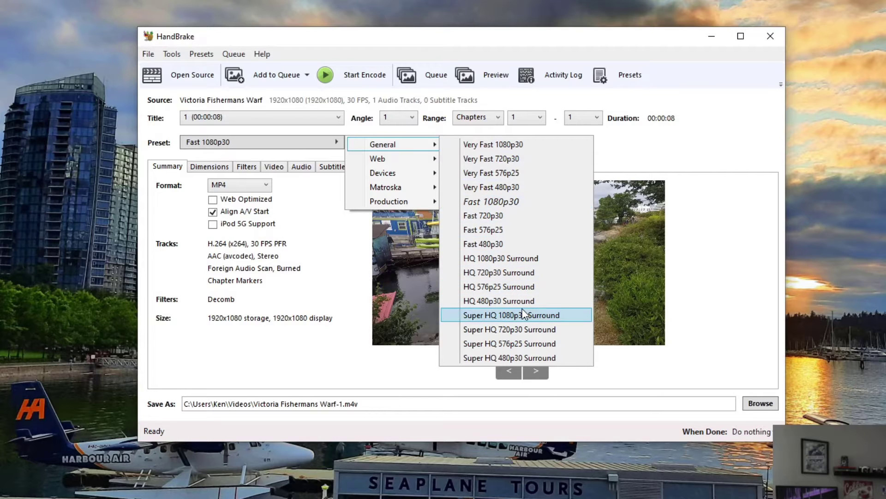
click(411, 160)
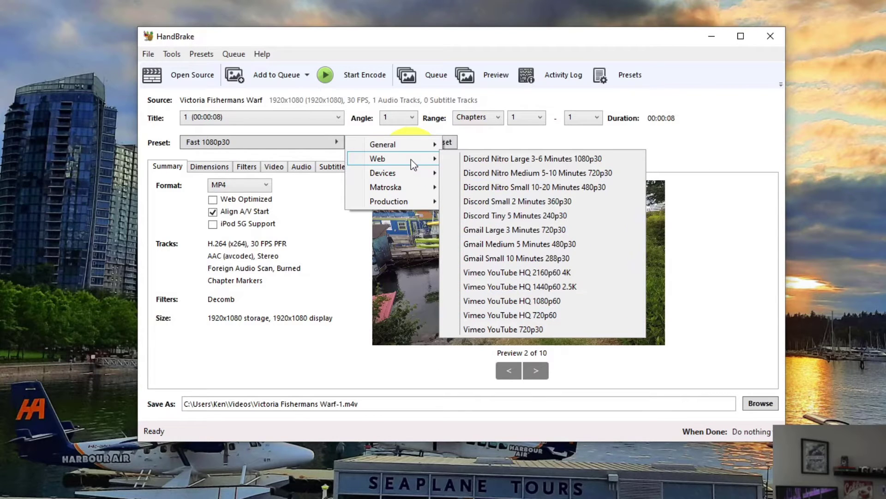
click(421, 183)
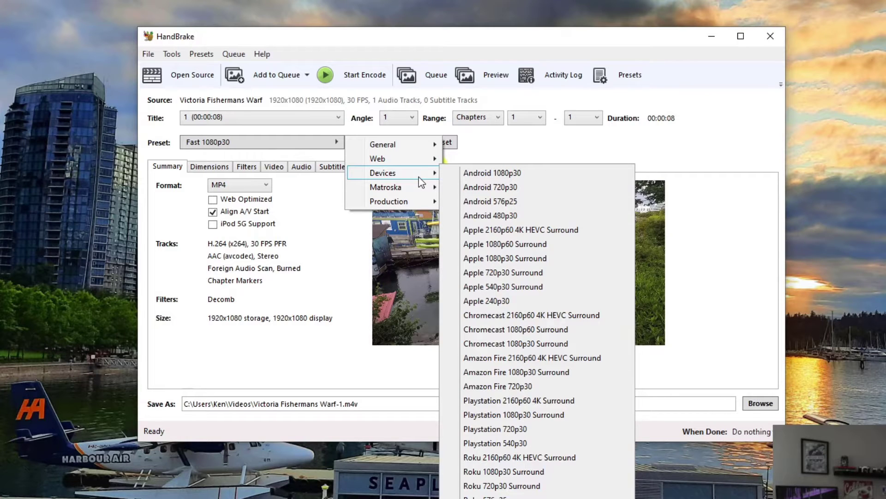
click(406, 145)
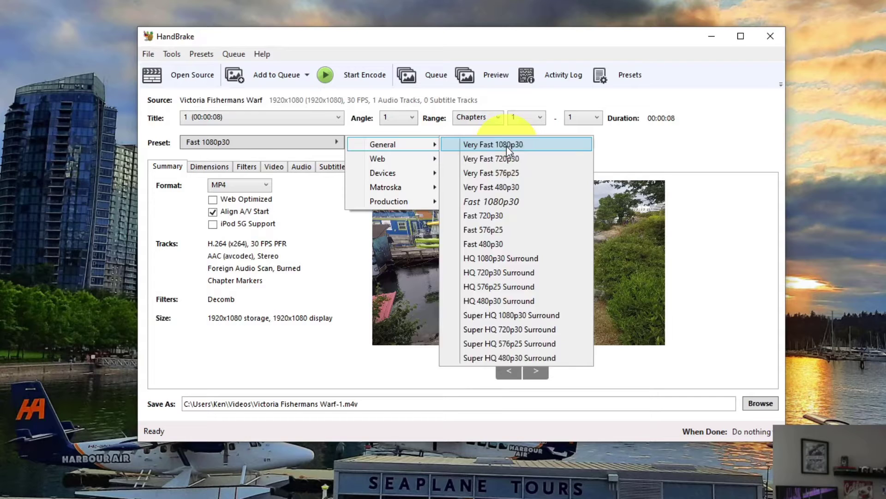
click(506, 146)
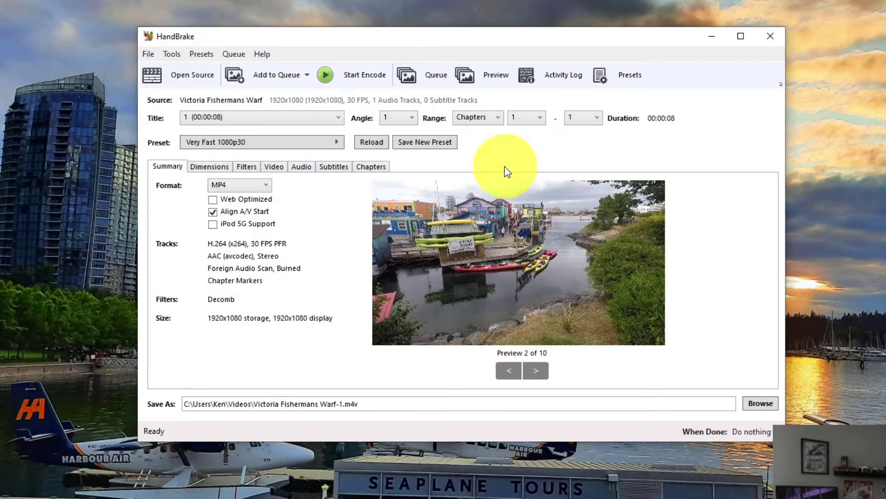
Step: Keep MP4 as the output container format
click(262, 187)
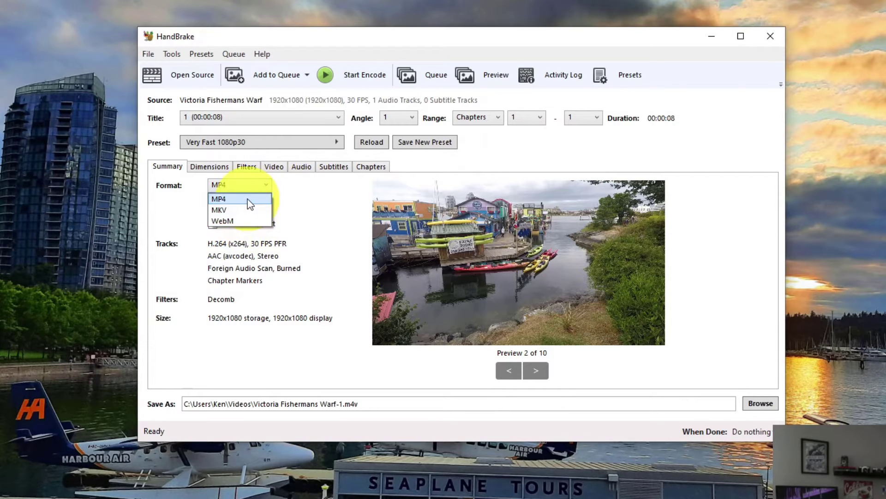
click(249, 204)
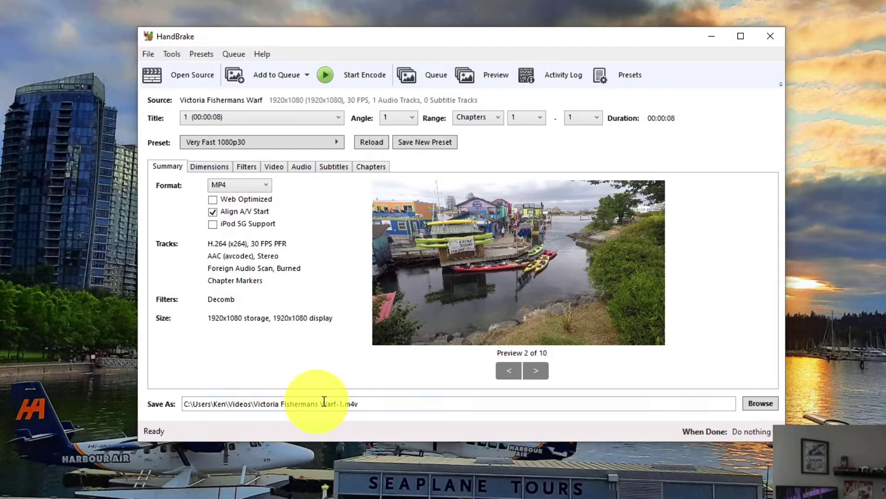
drag(569, 43, 498, 40)
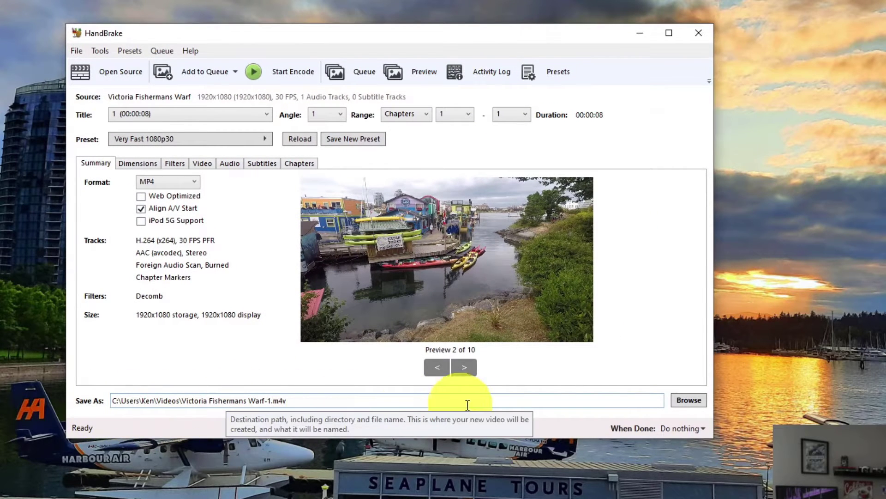
Step: Set the output to a file named Converted on the Desktop, keeping the mp4 type
click(692, 400)
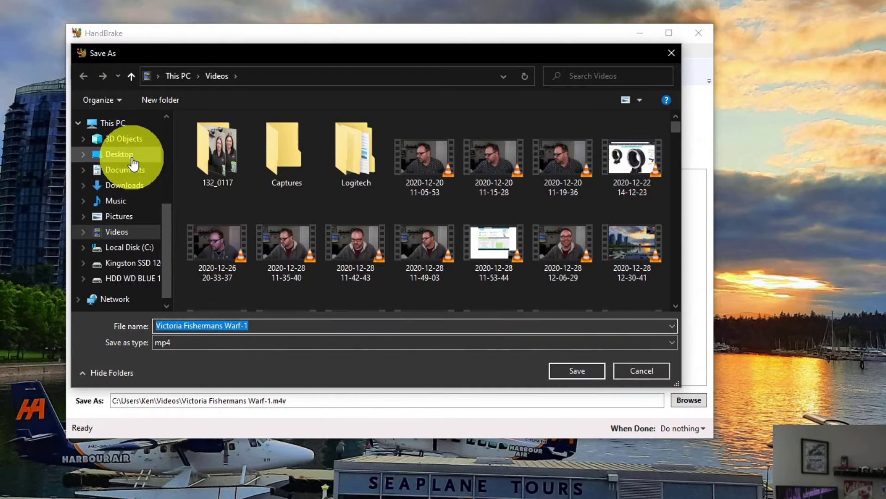
click(133, 163)
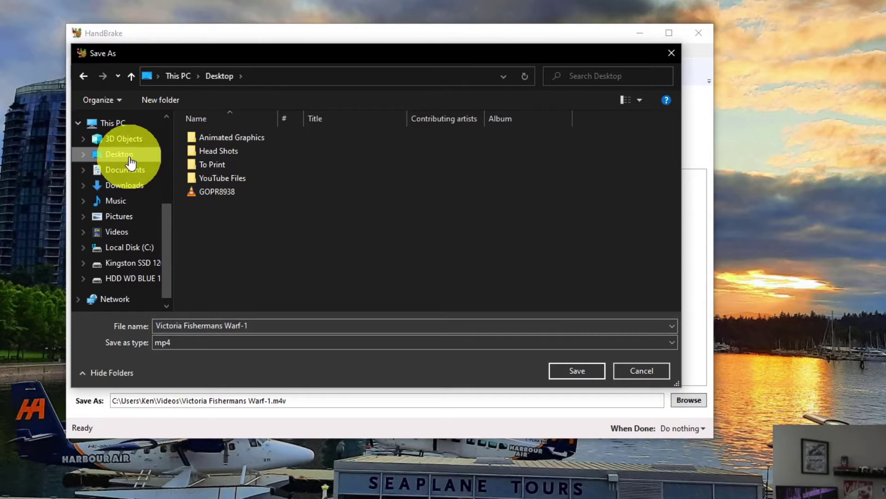
click(281, 326)
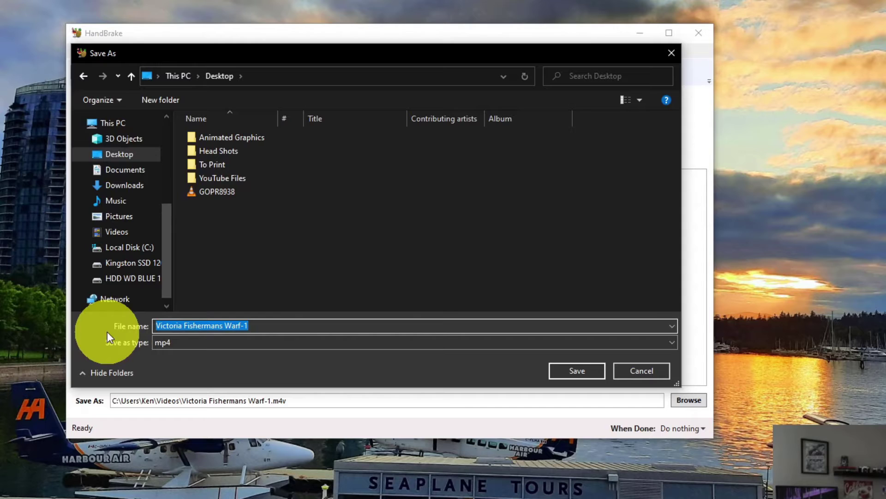
text(Converted)
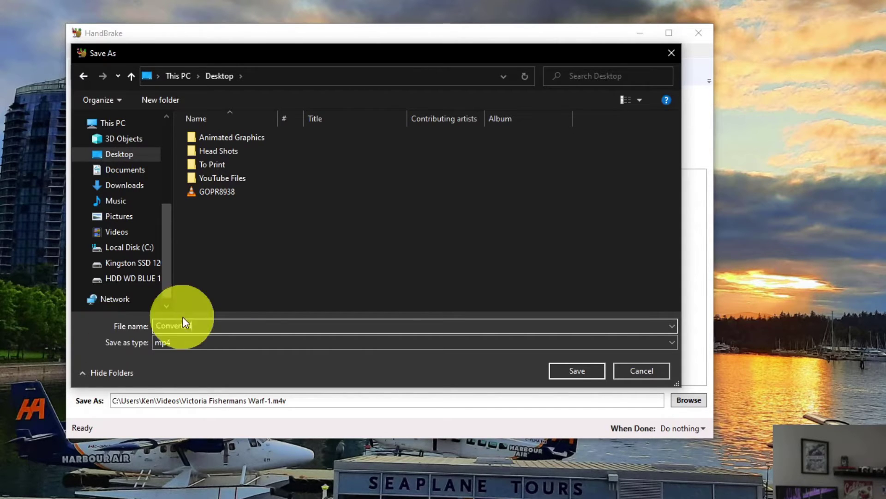
click(270, 348)
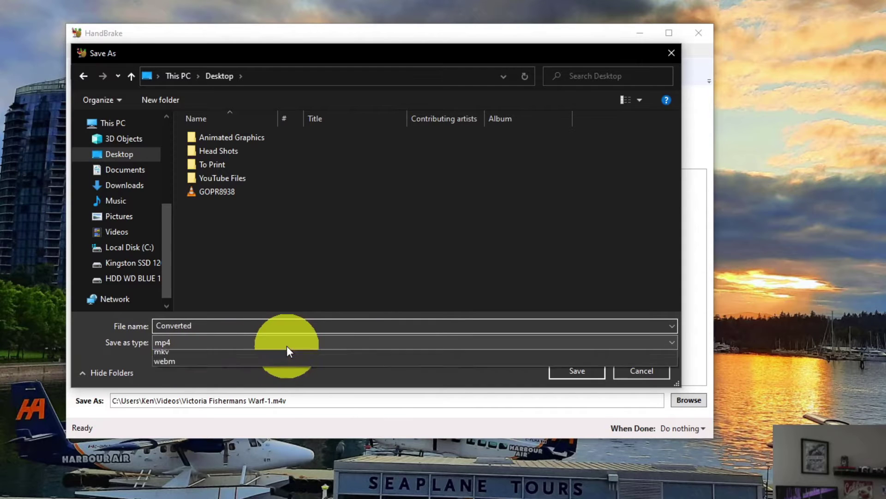
click(280, 353)
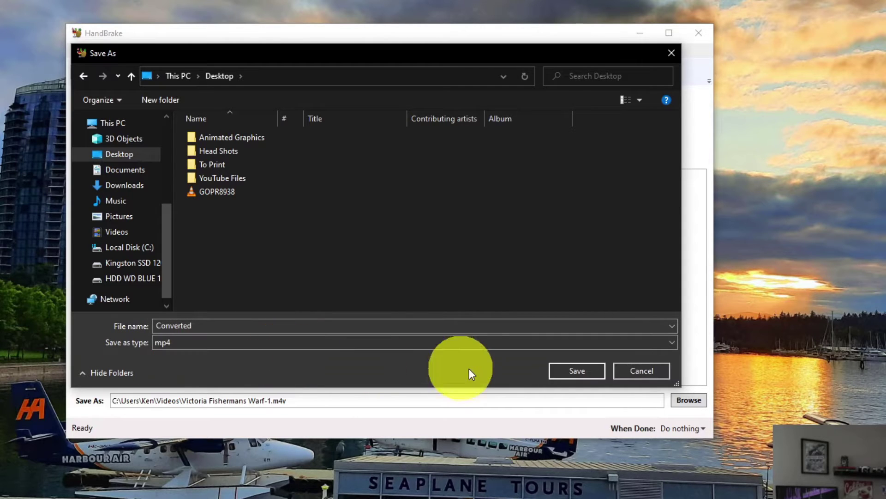
click(579, 372)
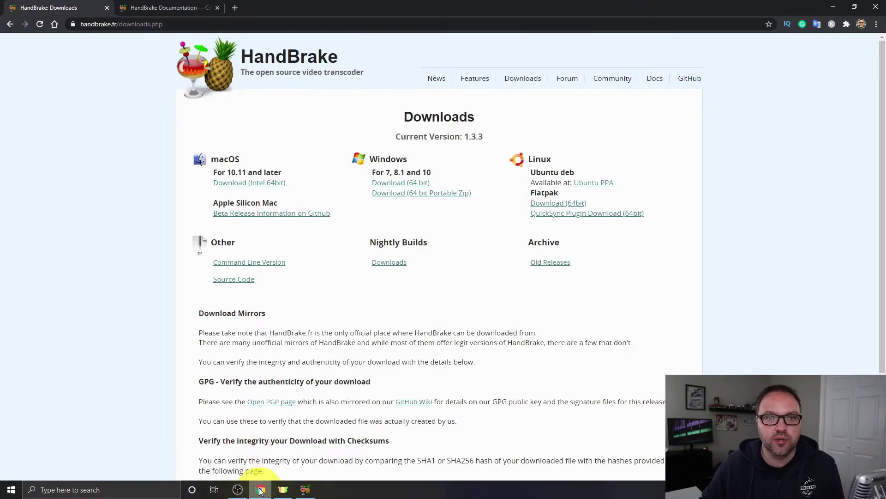
Step: Switch to the HandBrake Documentation tab's MP4 vs M4V container section
click(170, 7)
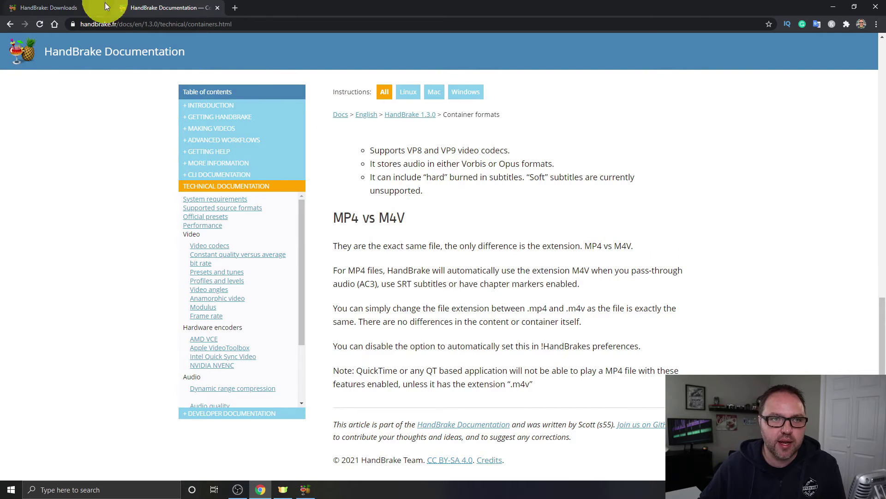
Step: Return to HandBrake and change the output file name's extension to Converted.mp4
click(305, 490)
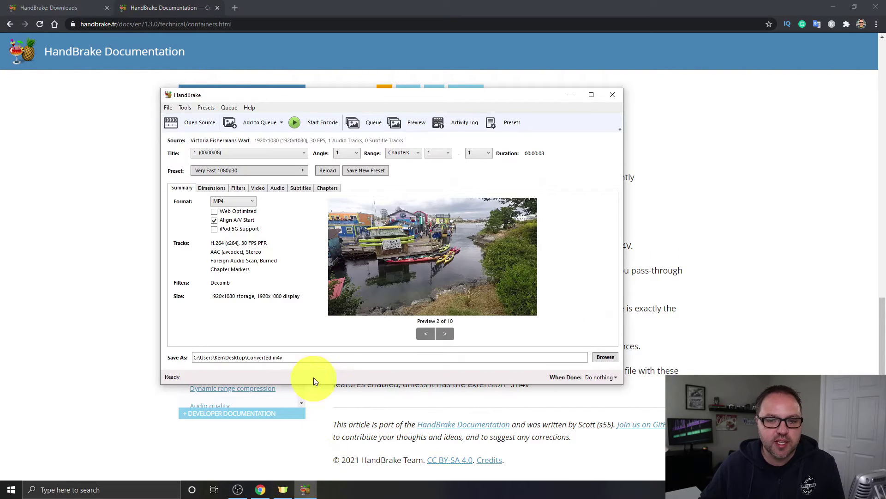
click(293, 357)
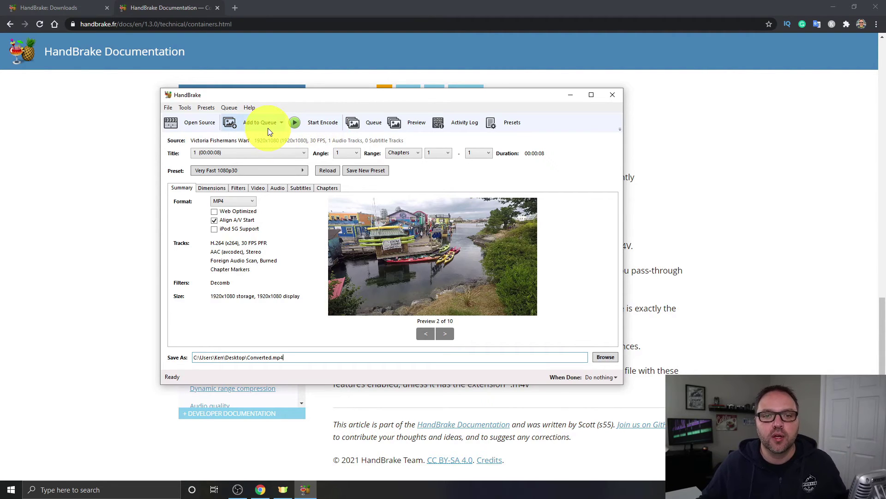
Step: Start the encode and minimize Chrome while it runs to Queue Finished
click(322, 123)
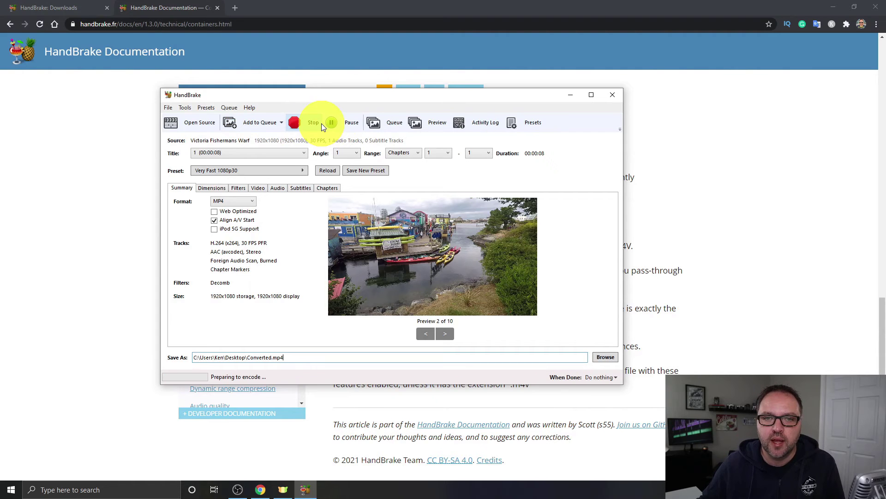
click(833, 7)
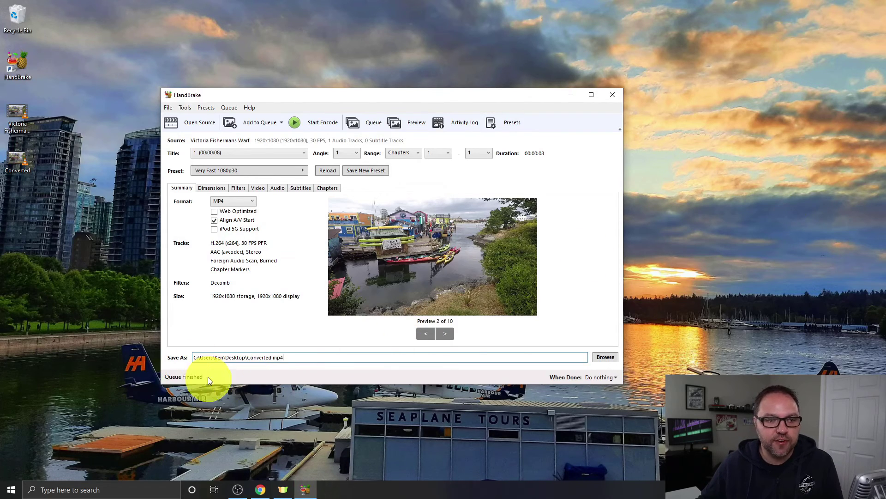
Step: Confirm Converted.mp4's details (6.21 MB, 1920×1080, about 30 fps), then play it in VLC
click(20, 161)
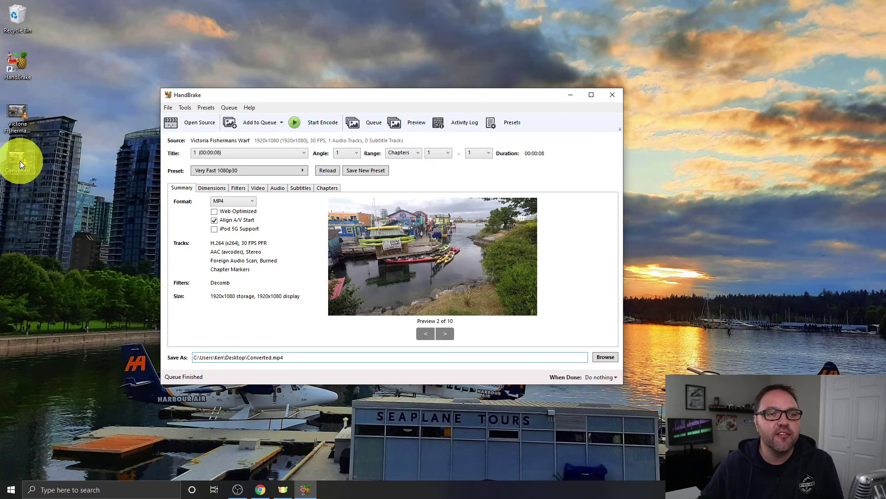
click(24, 169)
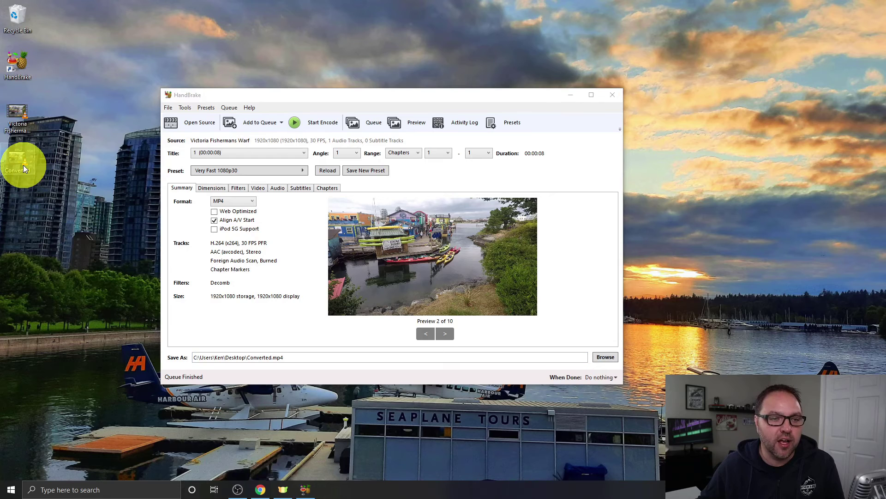
right_click(22, 164)
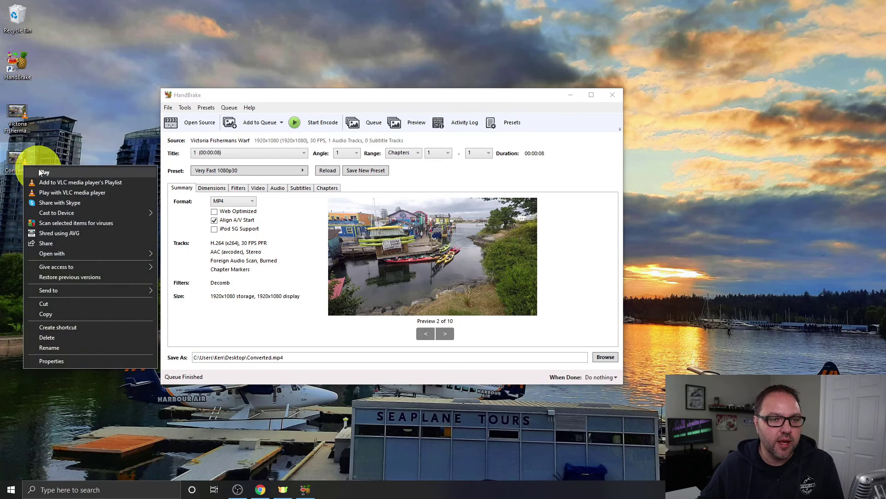
click(59, 361)
click(86, 188)
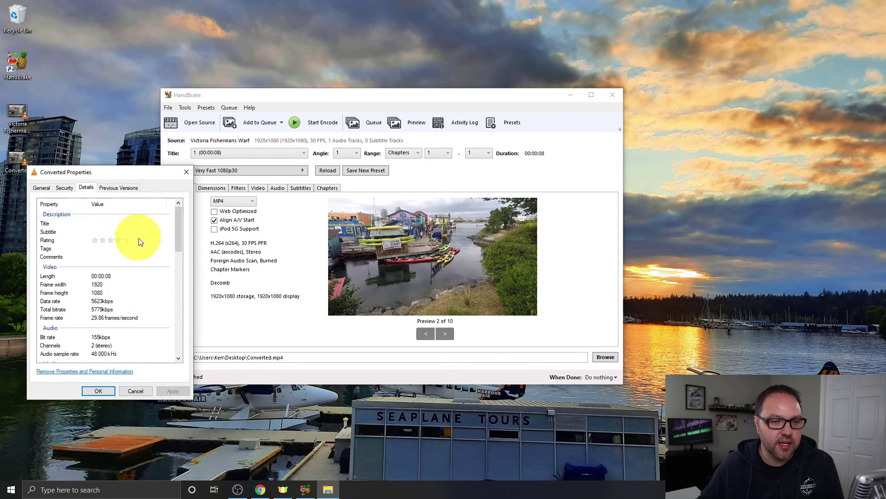
scroll(144, 245, down, 2)
scroll(147, 248, up, 1)
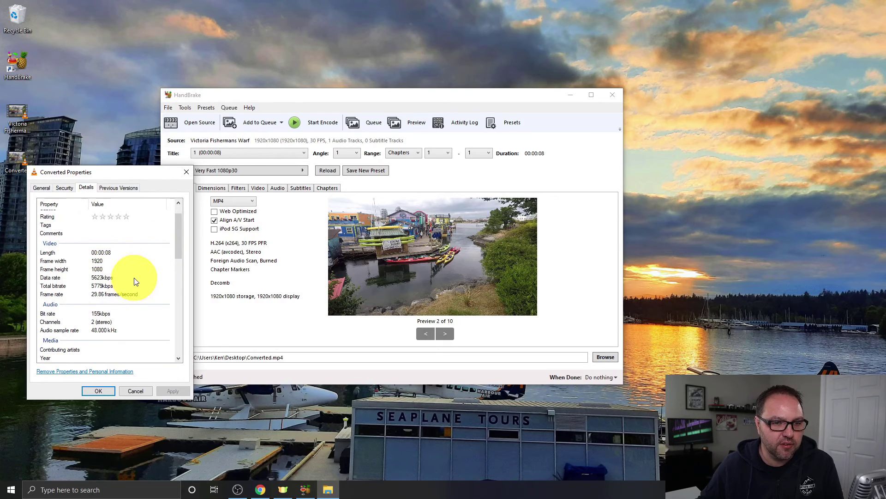
scroll(143, 281, down, 10)
scroll(147, 280, down, 2)
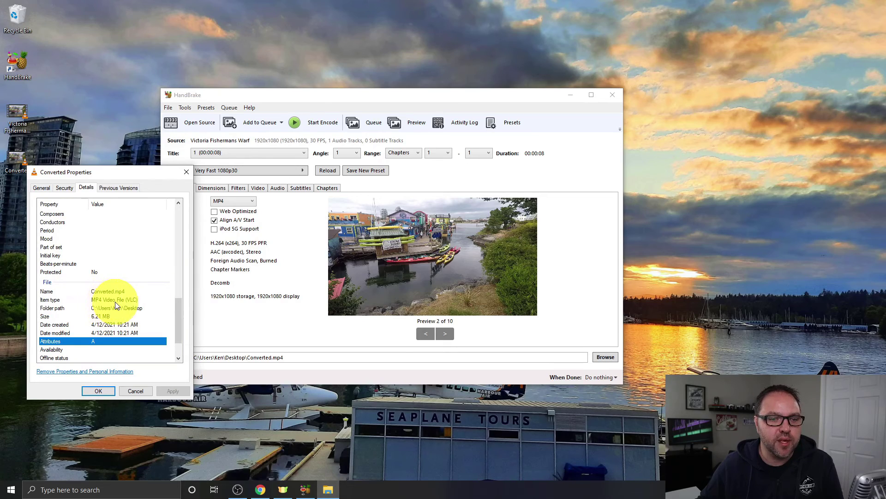
click(186, 172)
double_click(17, 161)
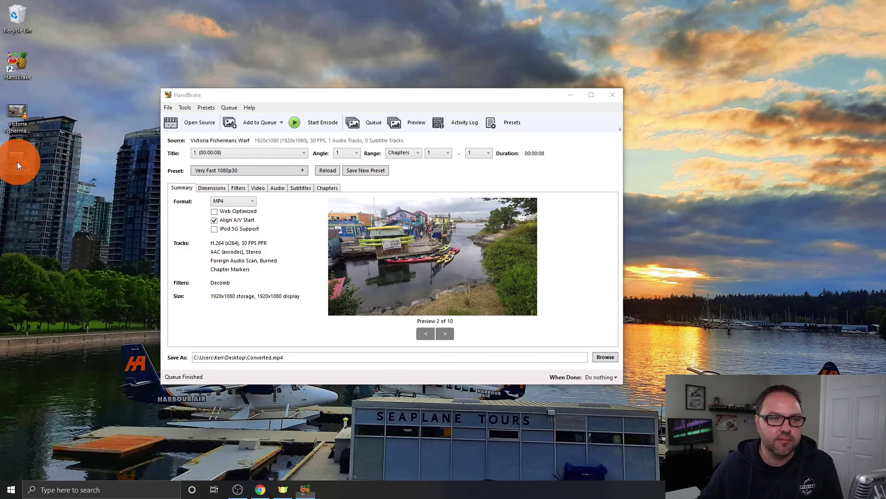